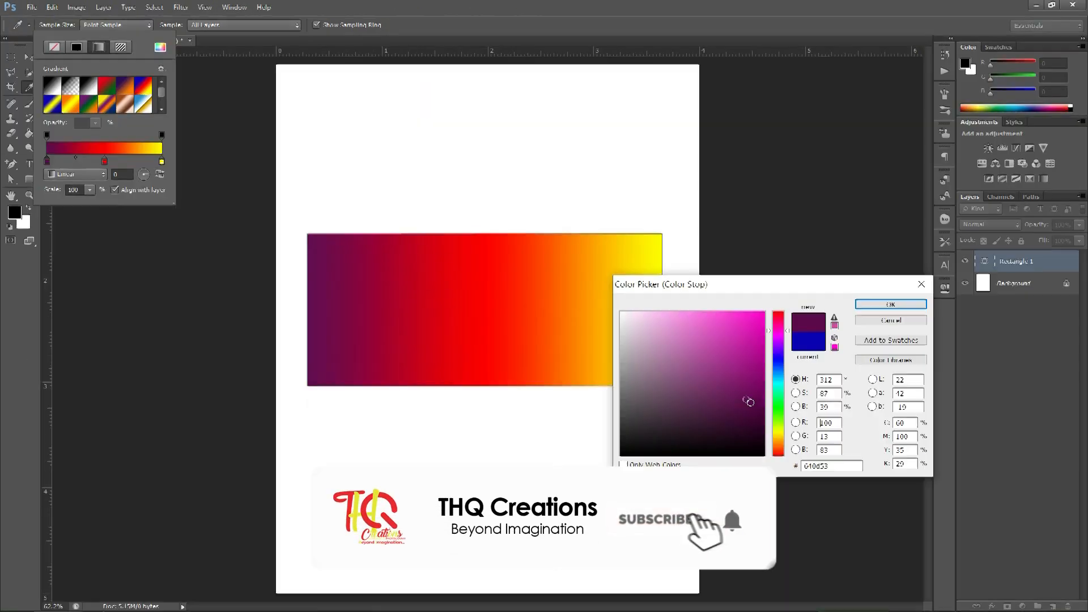
Step: Set the first color stop of the rectangle's gradient fill to magenta-purple #a70186
click(750, 376)
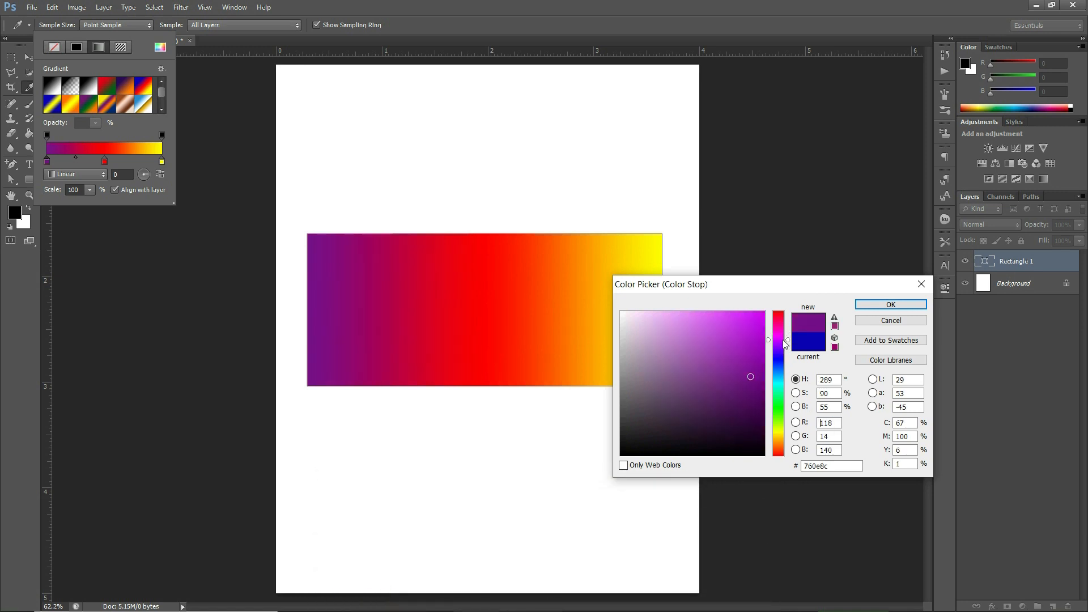
click(747, 350)
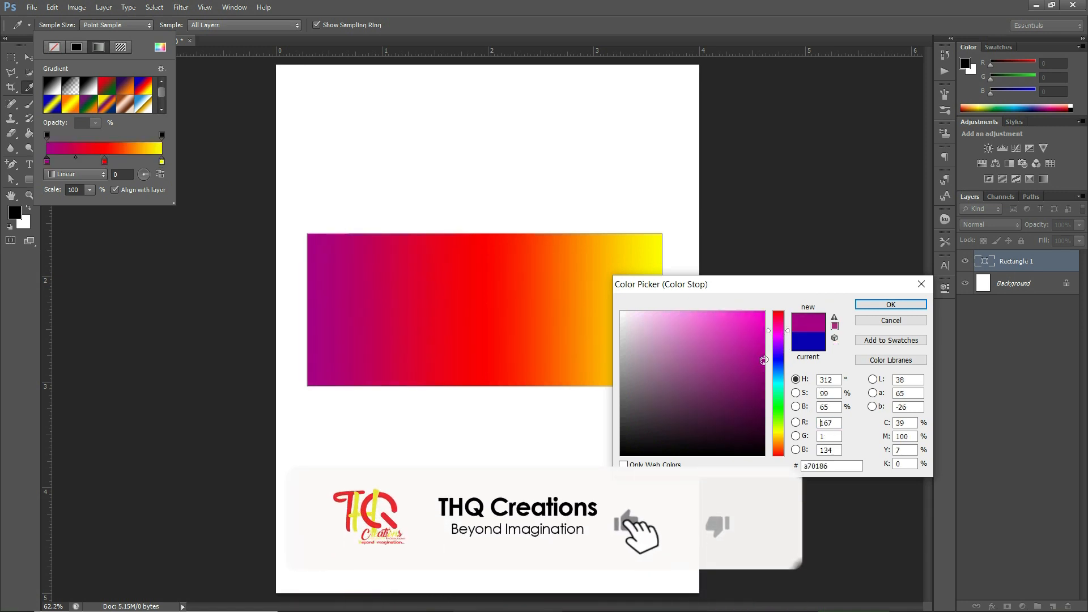
click(890, 304)
click(379, 5)
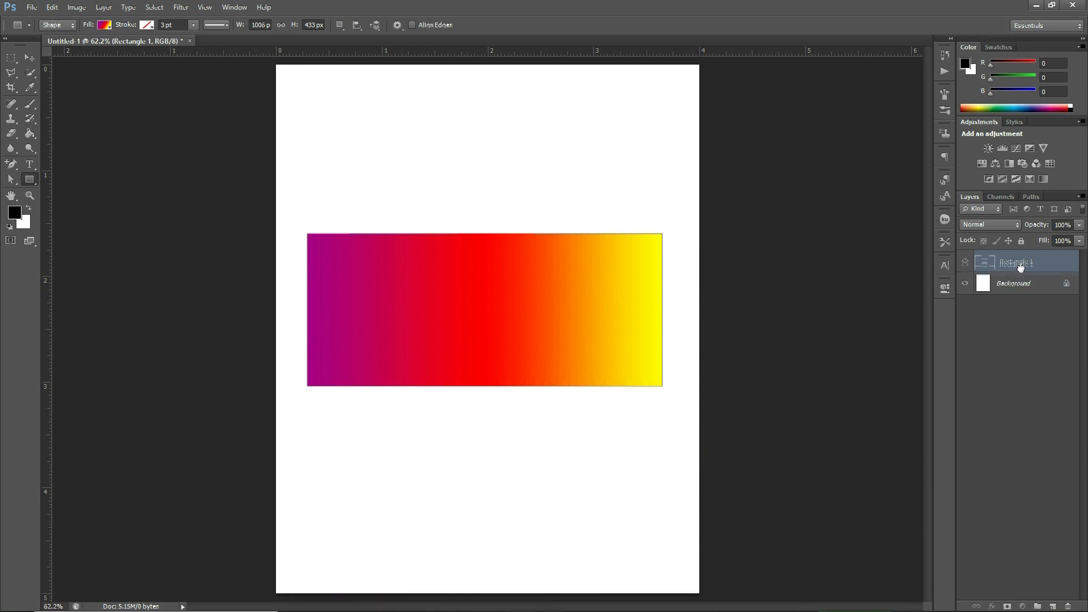
Step: Duplicate the gradient rectangle's layer beneath the original and fill the copy with solid black
drag(1021, 268, 1024, 272)
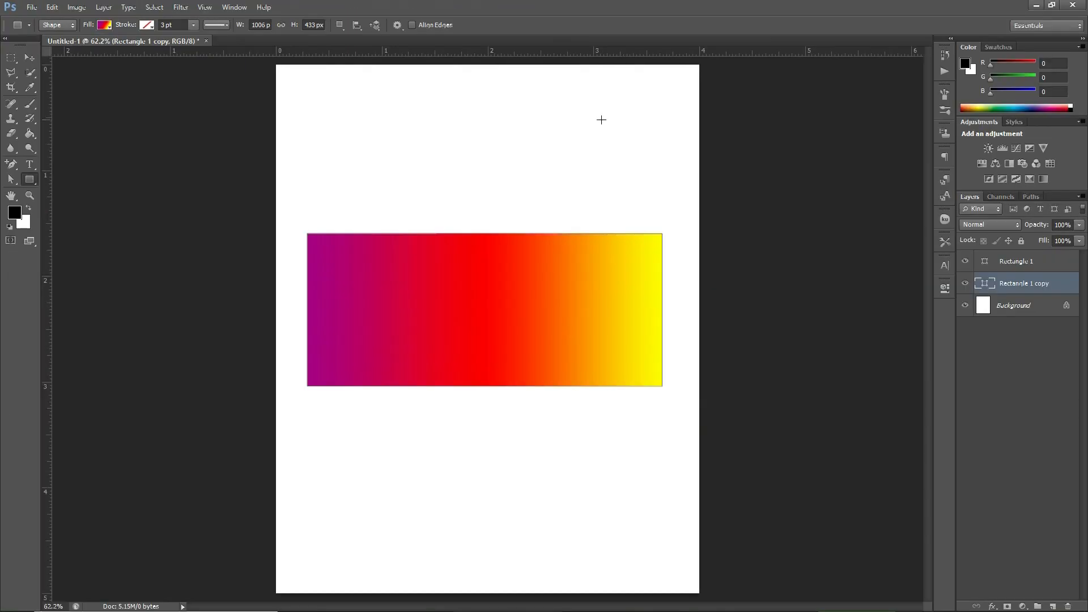
click(108, 26)
click(76, 47)
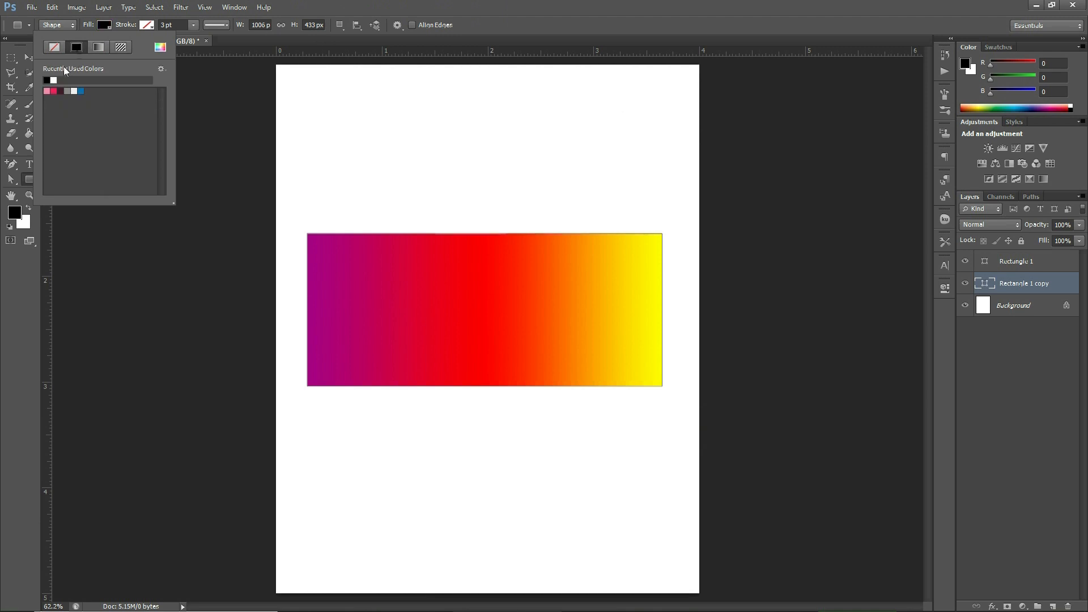
click(357, 5)
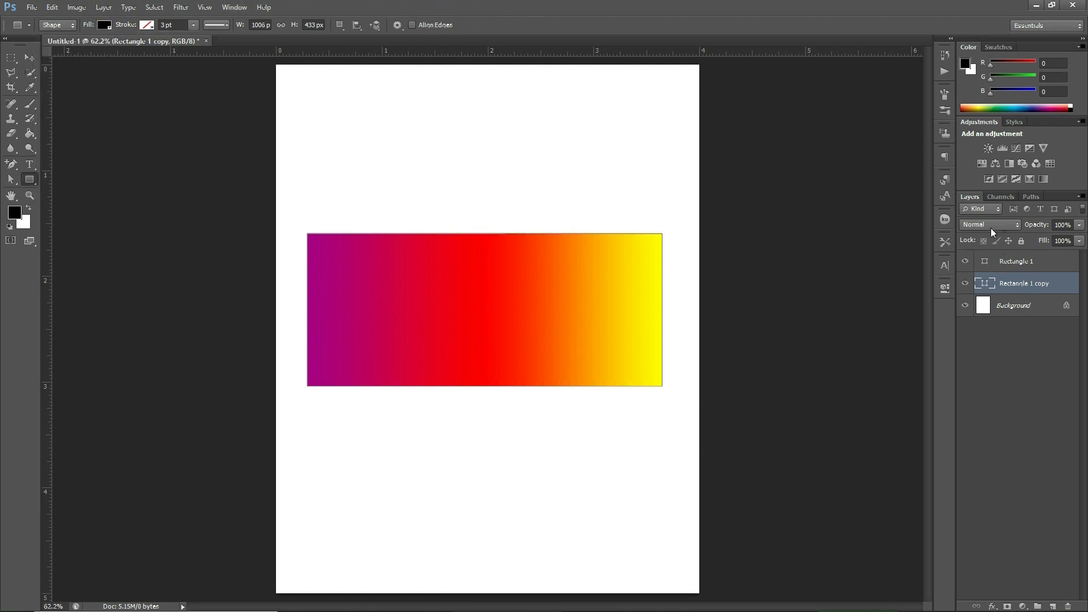
Step: Narrow the black rectangle copy symmetrically about its center to about 95% of its width
right_click(1026, 291)
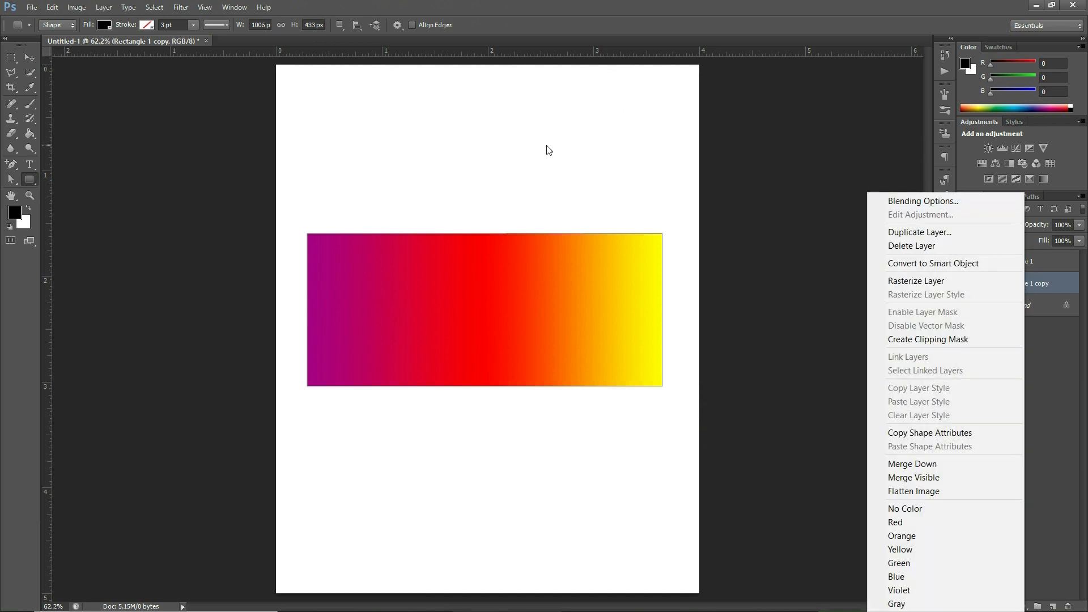
click(29, 58)
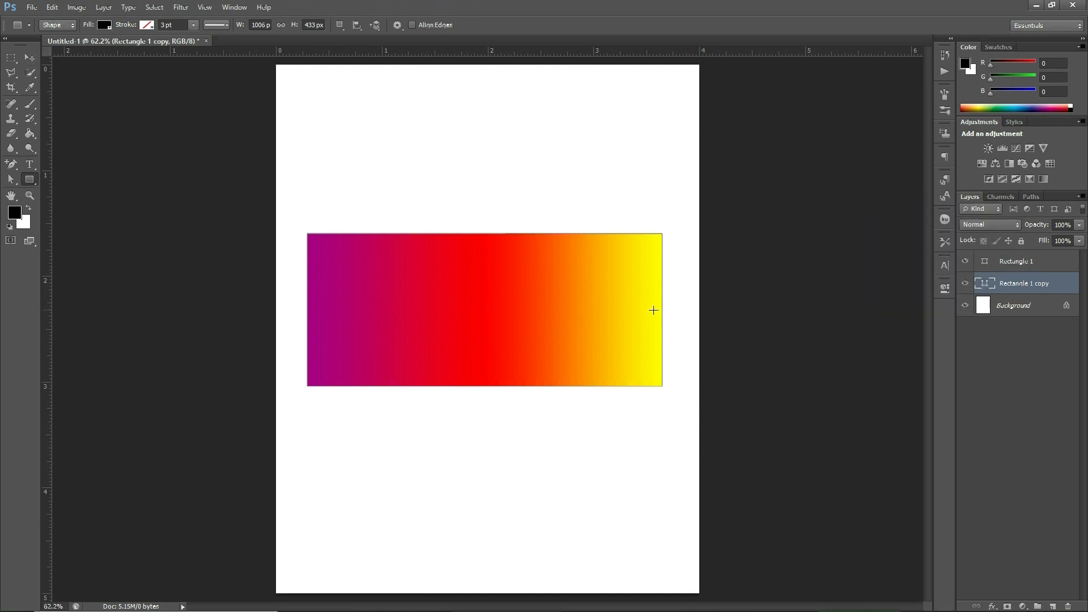
key(v)
drag(659, 311, 649, 311)
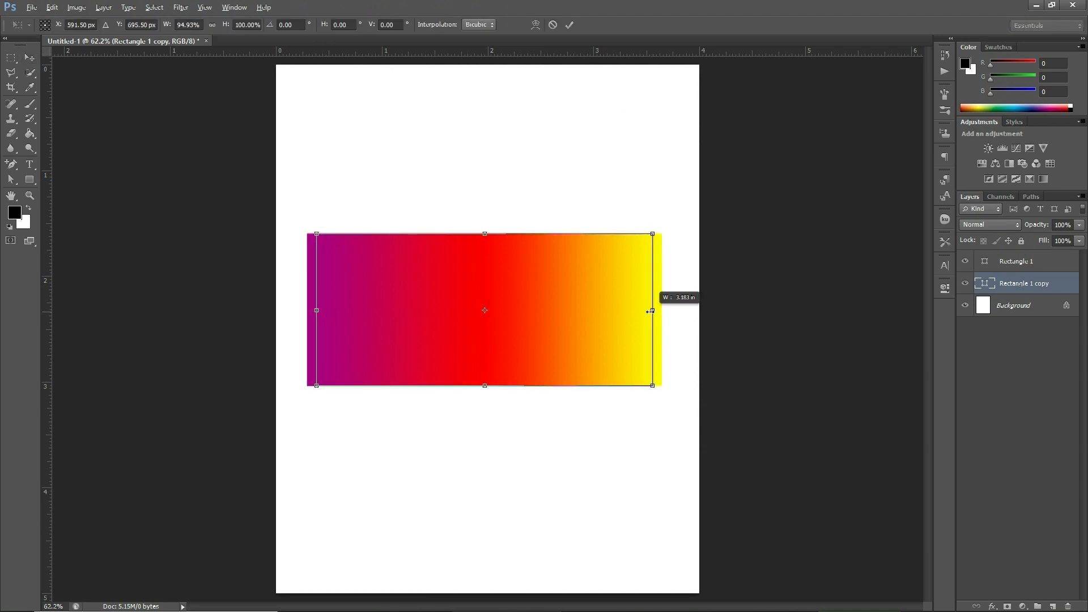
drag(649, 311, 650, 312)
key(Return)
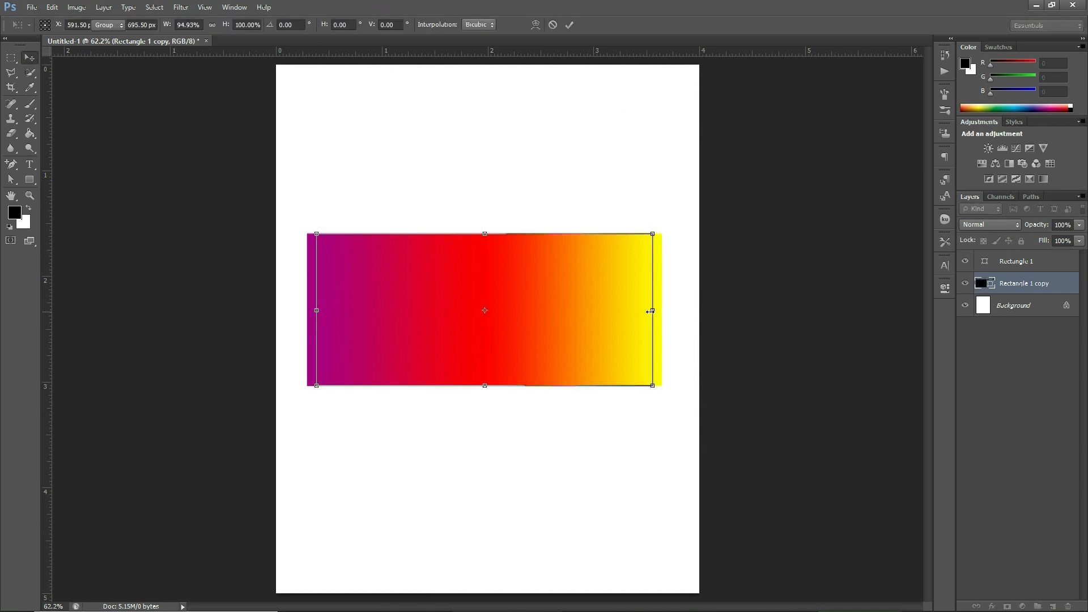
Step: Nudge the black copy down about 30 px so a strip shows below the gradient rectangle, and narrow it symmetrically a little more
key(shift+Down)
key(shift+Down)
key(shift+Down)
key(shift+Down)
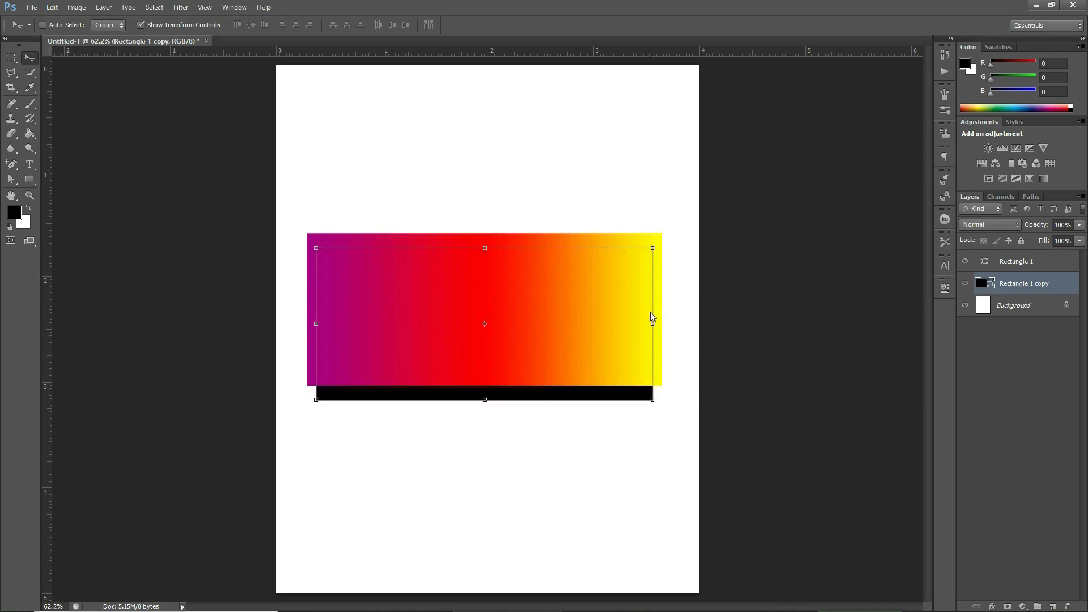
key(shift+Up)
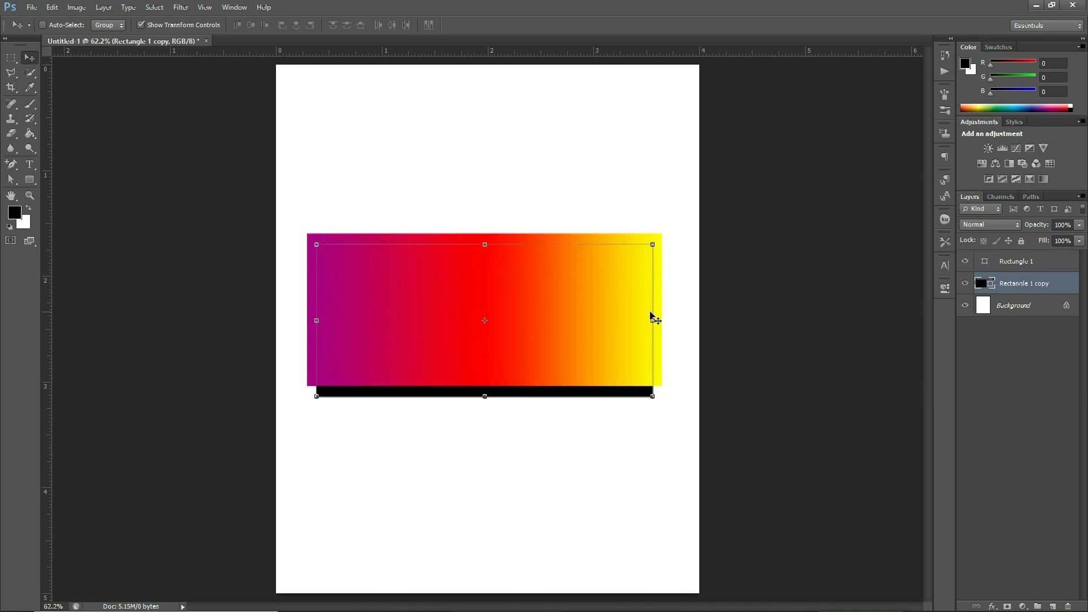
key(shift+Down)
key(shift+Up)
drag(655, 318, 646, 318)
key(Return)
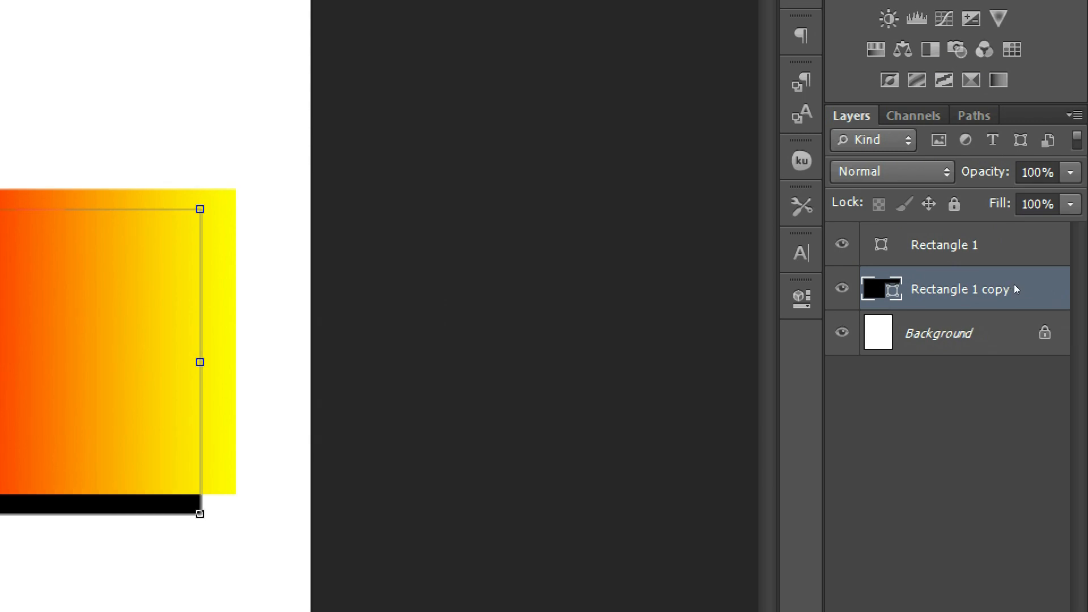
Step: Convert both the Rectangle 1 copy and Rectangle 1 layers to smart objects
right_click(1051, 284)
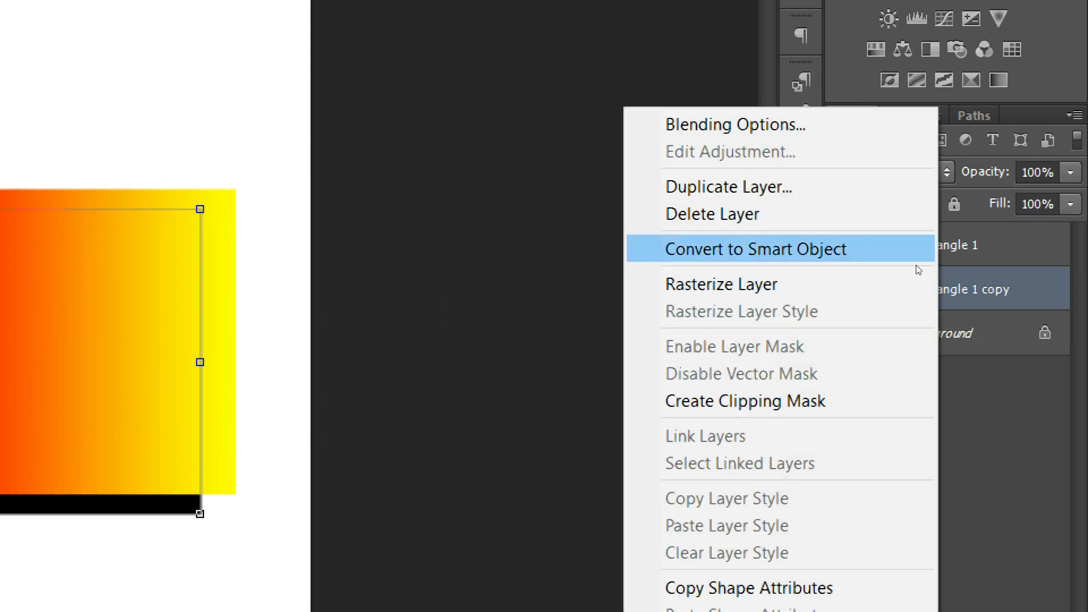
click(915, 264)
right_click(949, 249)
click(949, 264)
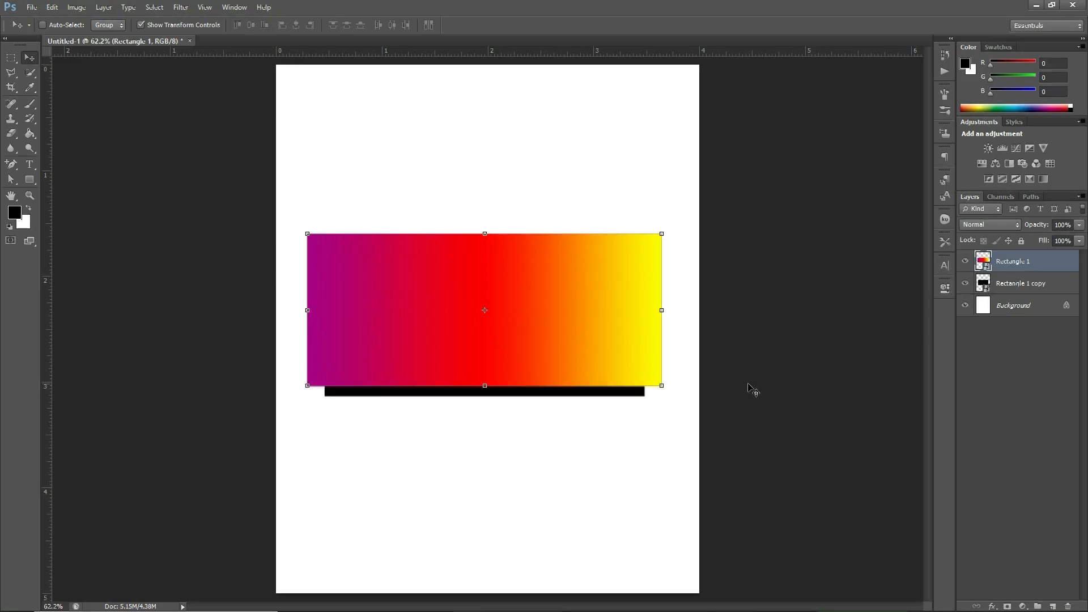
Step: Apply a Gaussian Blur with a 12-pixel radius to the Rectangle 1 copy layer
click(1008, 285)
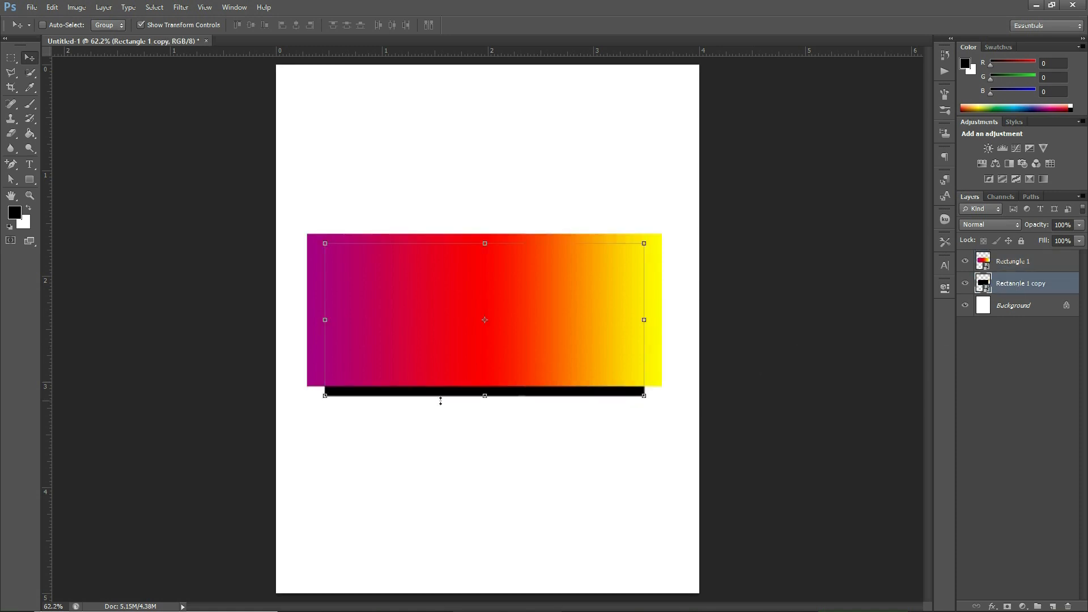
click(185, 8)
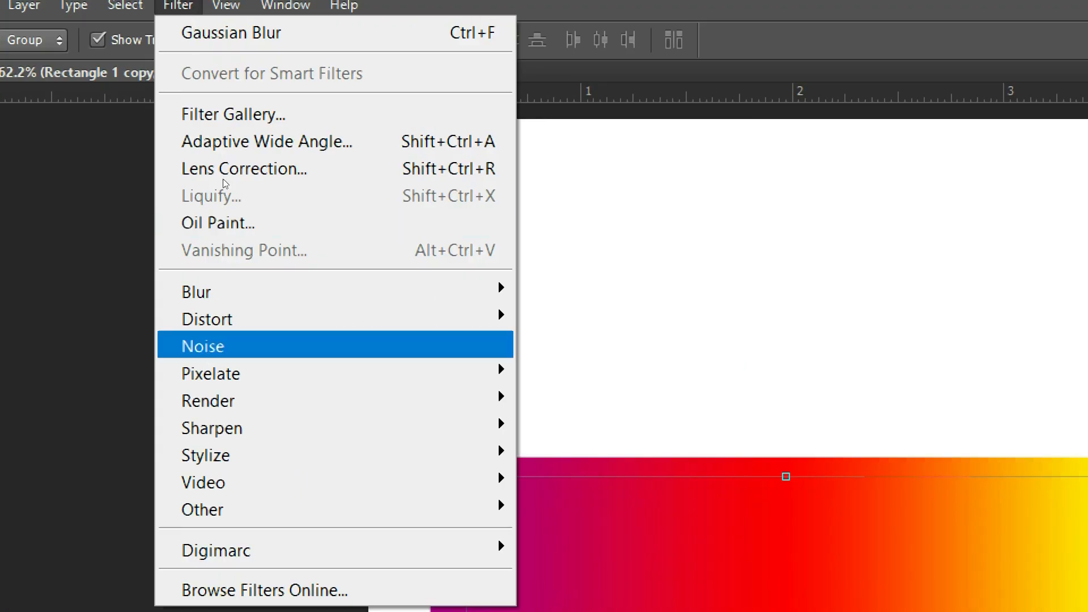
mouse_move(233, 152)
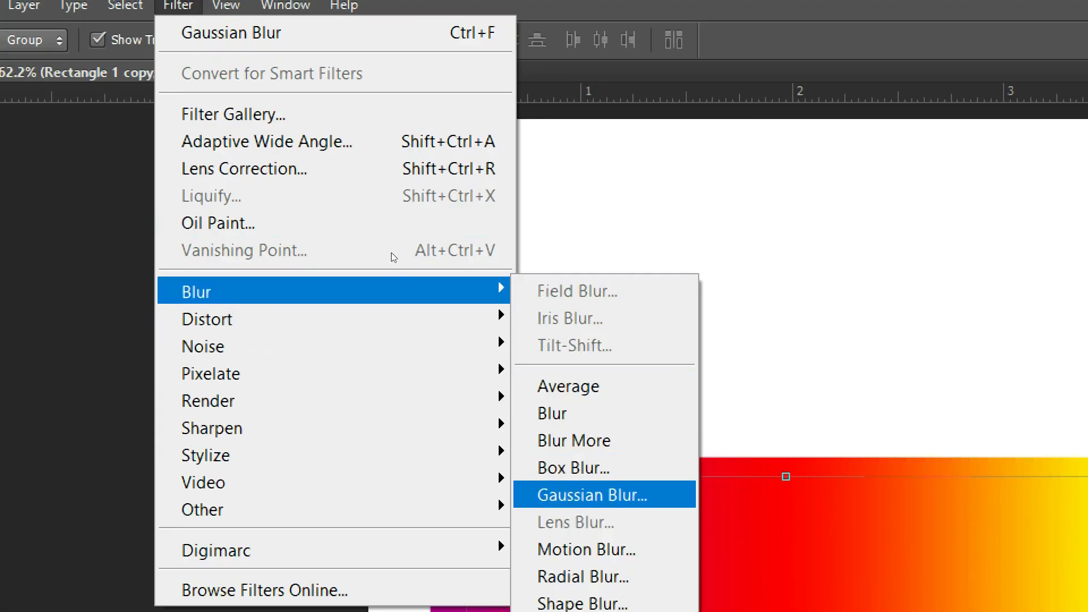
click(592, 494)
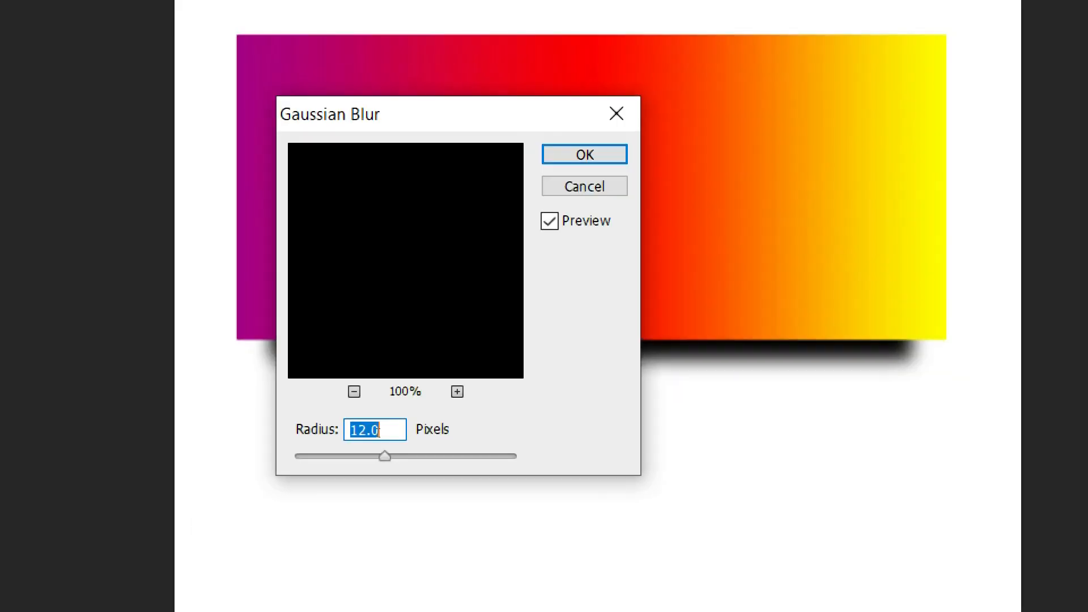
drag(378, 432, 349, 433)
text(12)
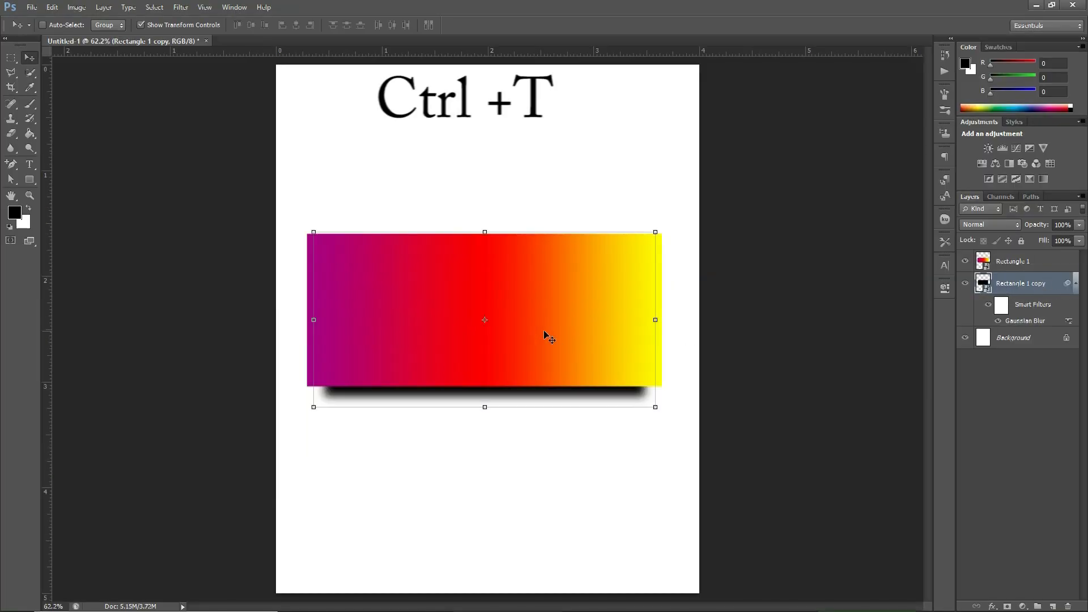
Step: Warp the black shadow shape so the middle of its bottom edge arches up behind the gradient rectangle, leaving only the corners showing
key(ctrl+t)
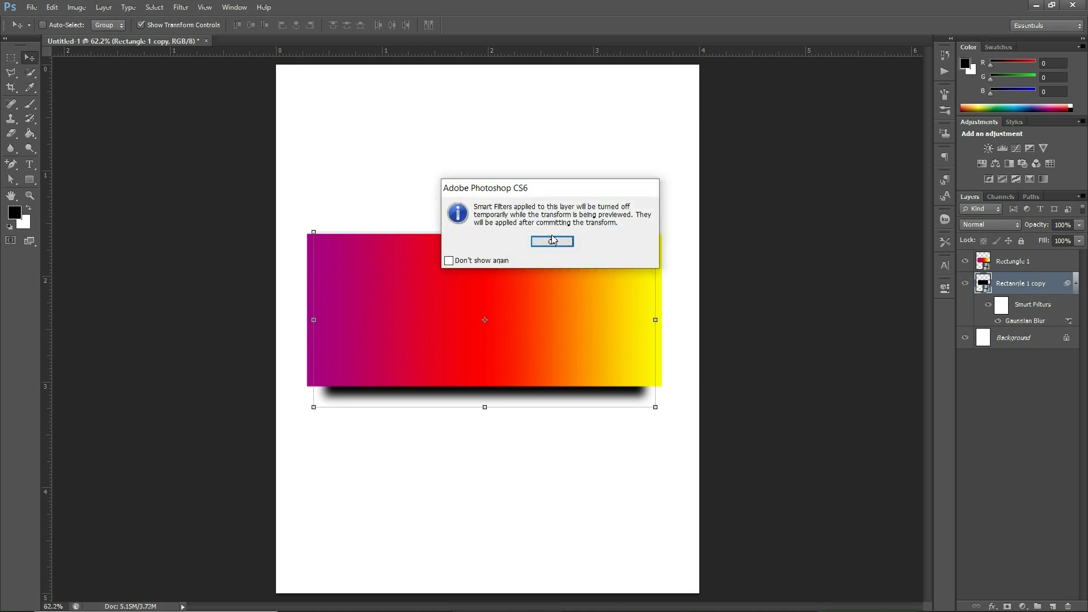
click(545, 243)
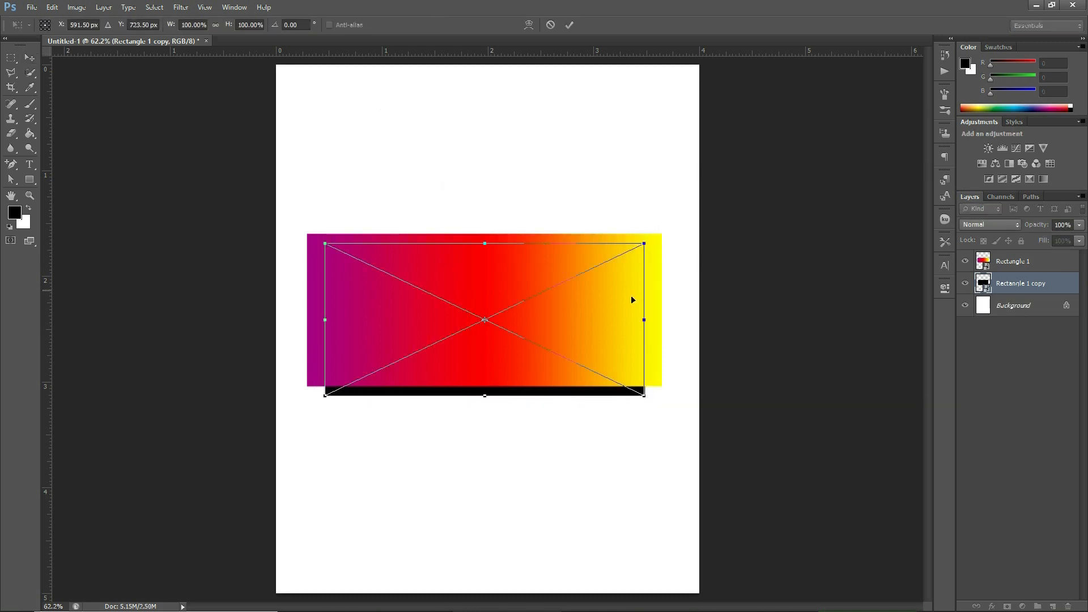
right_click(640, 325)
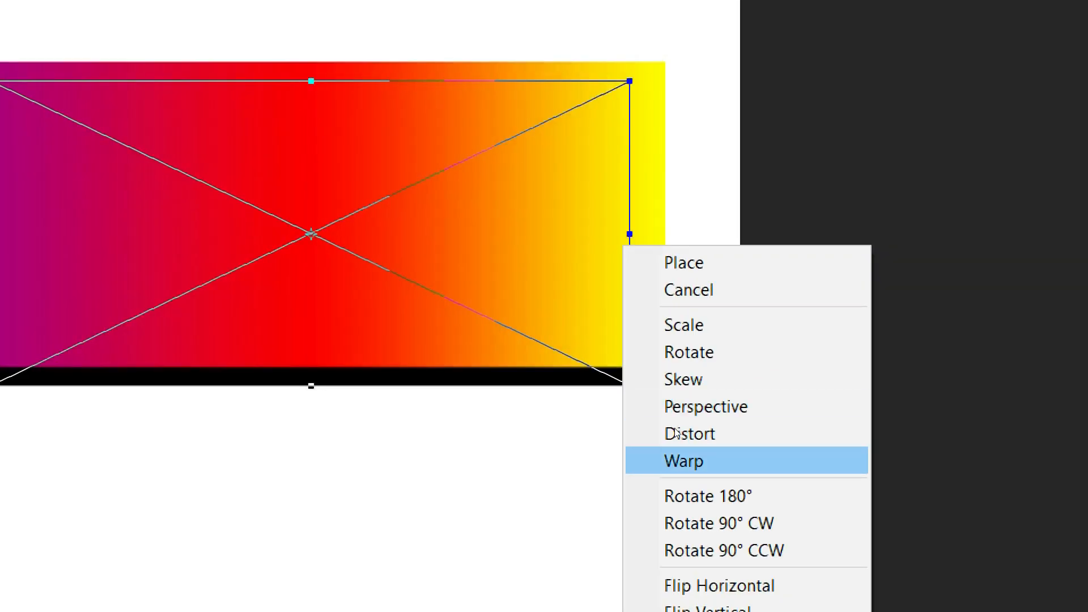
click(690, 445)
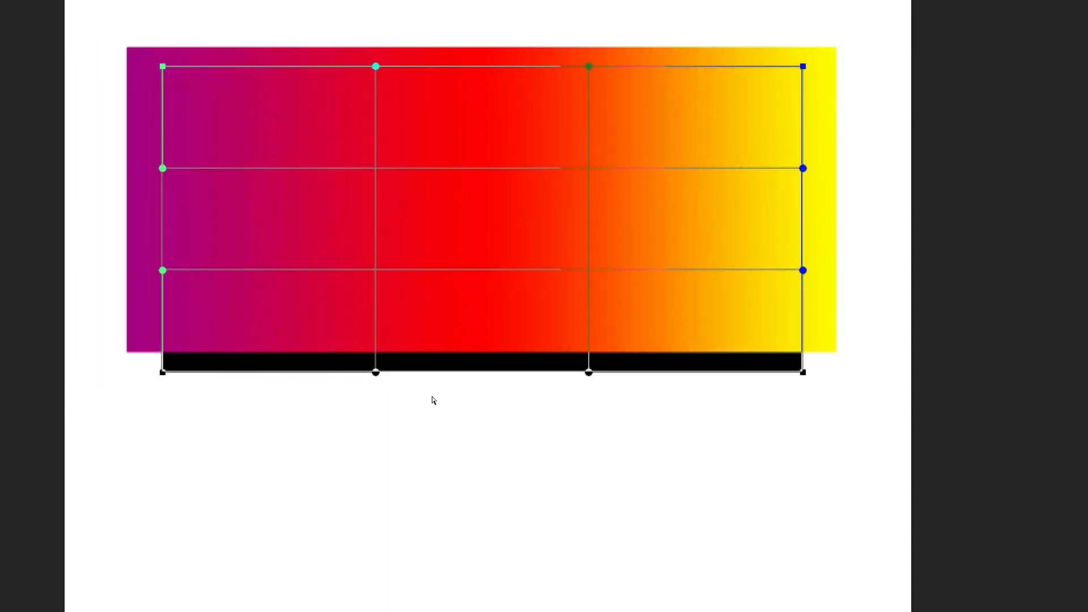
drag(431, 394, 440, 355)
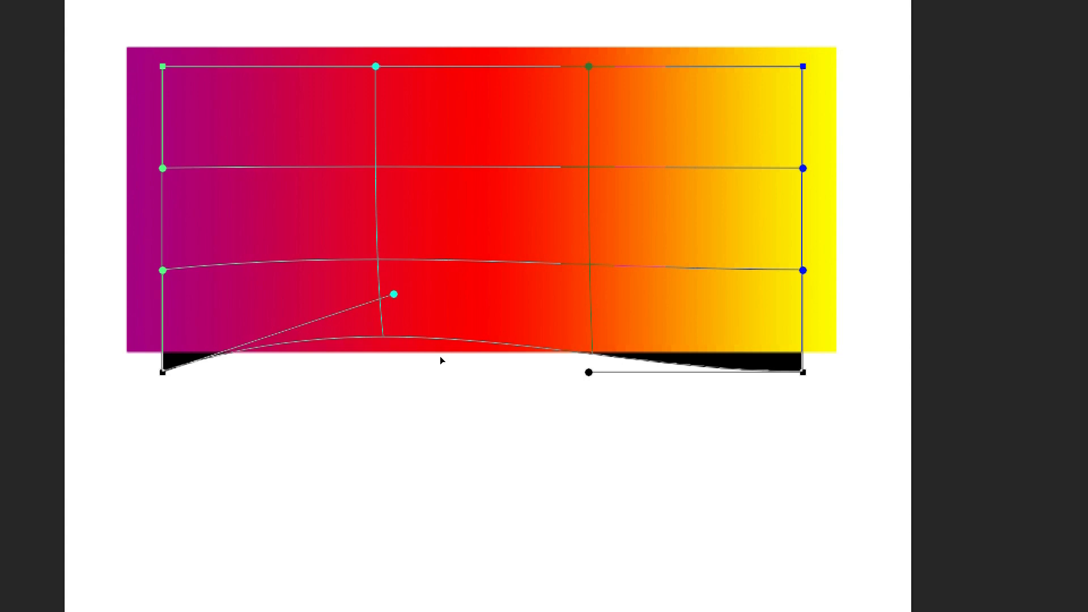
drag(538, 377, 531, 362)
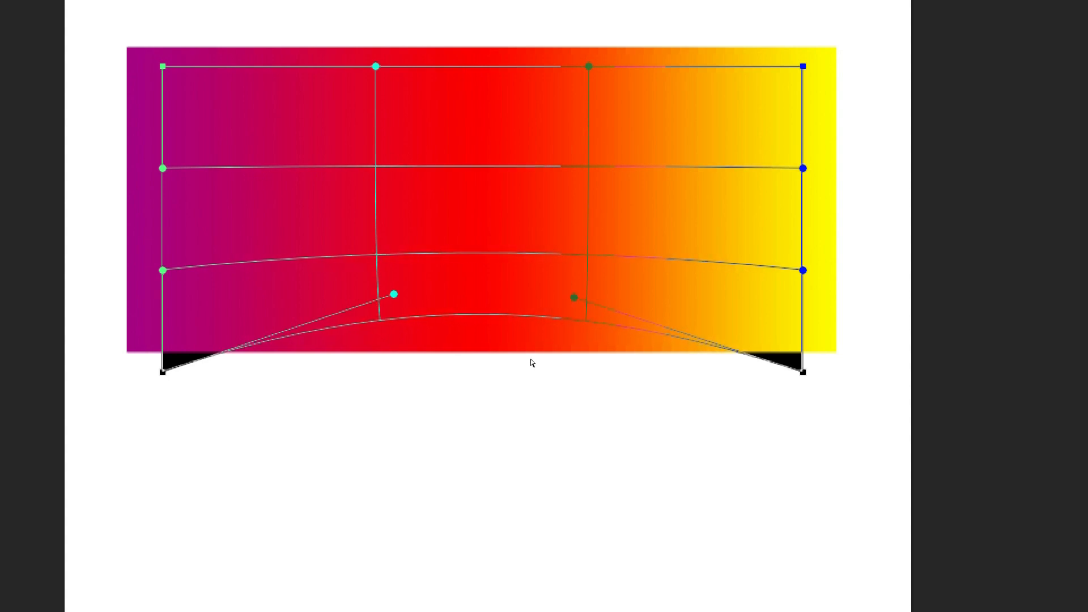
drag(532, 363, 530, 364)
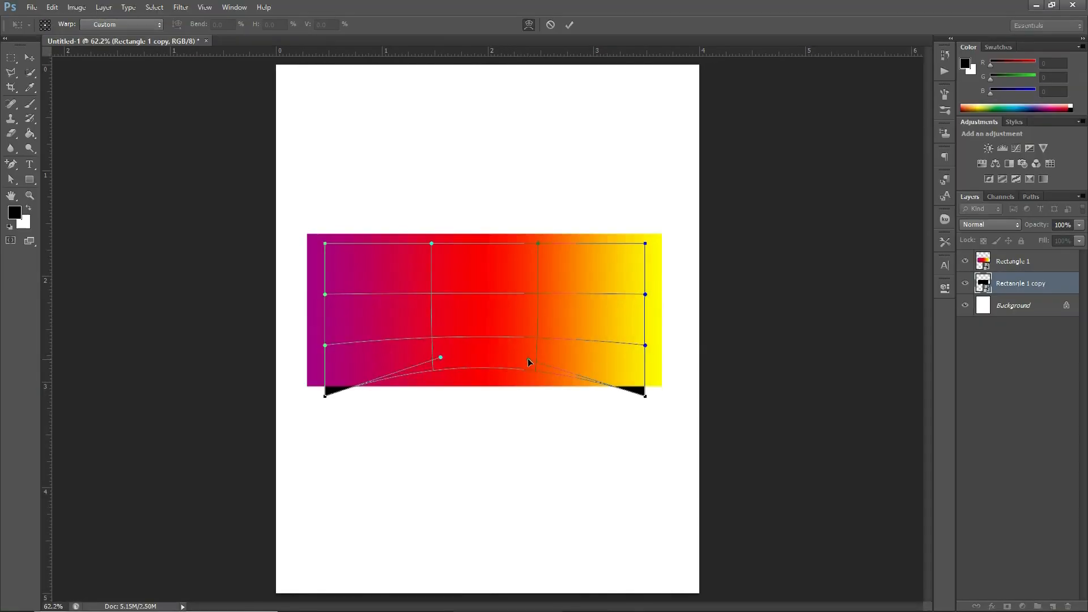
key(Return)
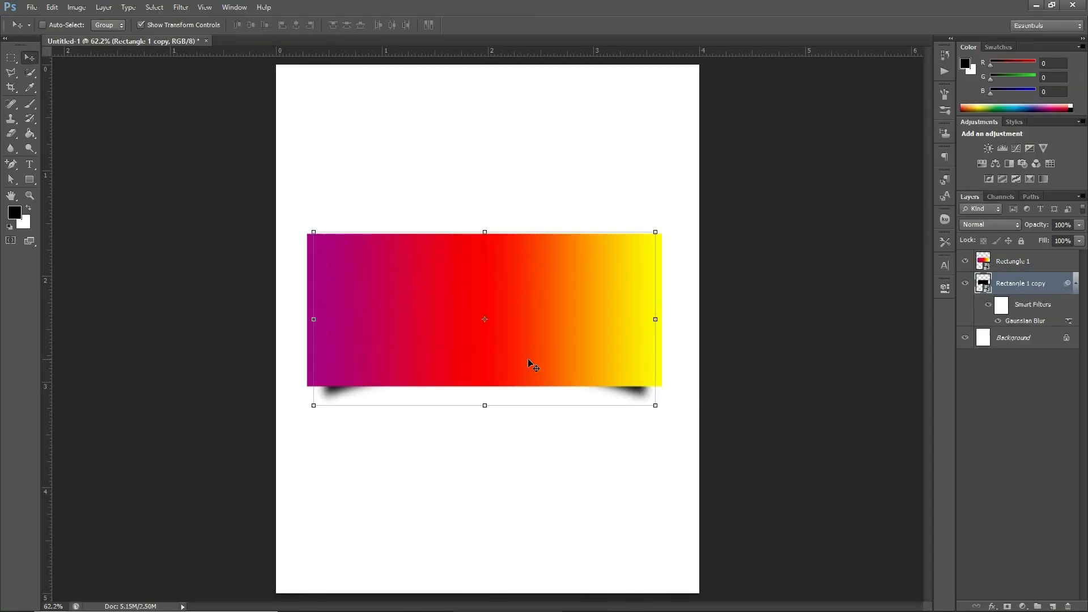
Step: Add the text "THQ" on a new type layer above Rectangle 1, over the gradient rectangle
click(996, 337)
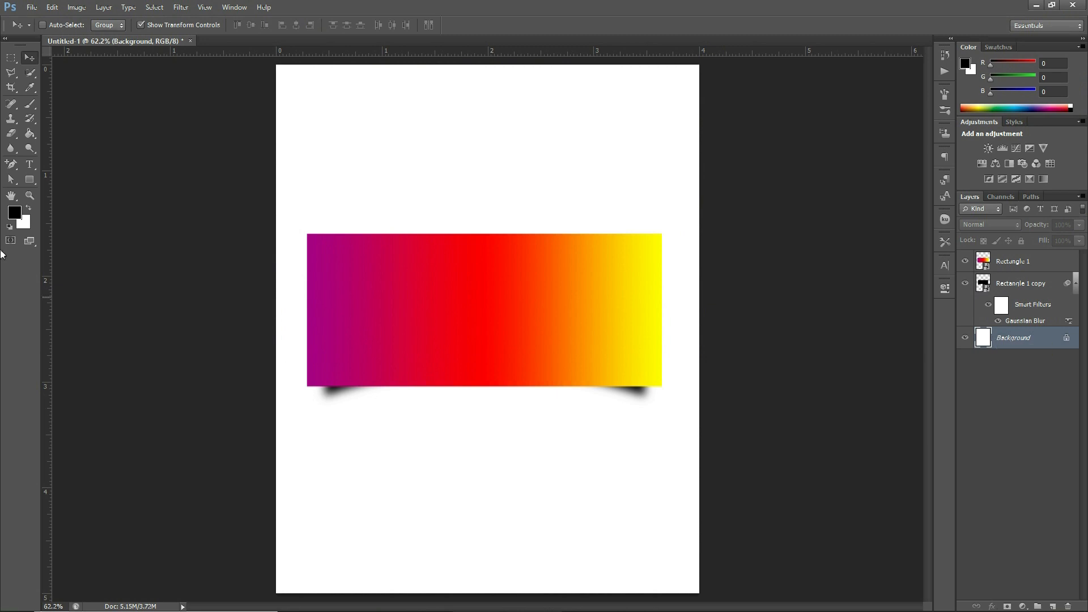
click(30, 165)
click(1019, 262)
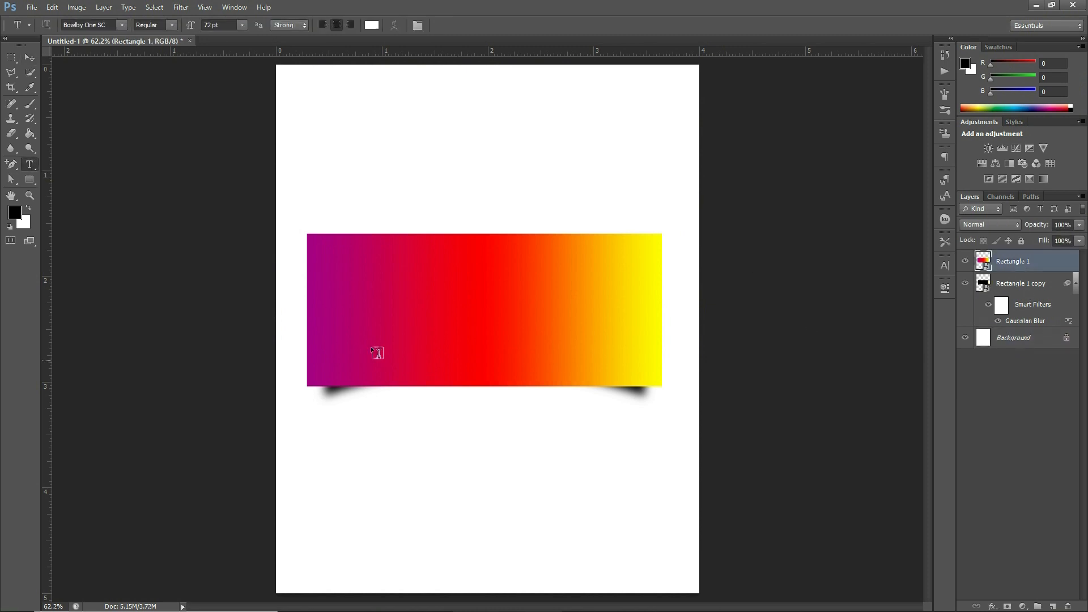
click(417, 323)
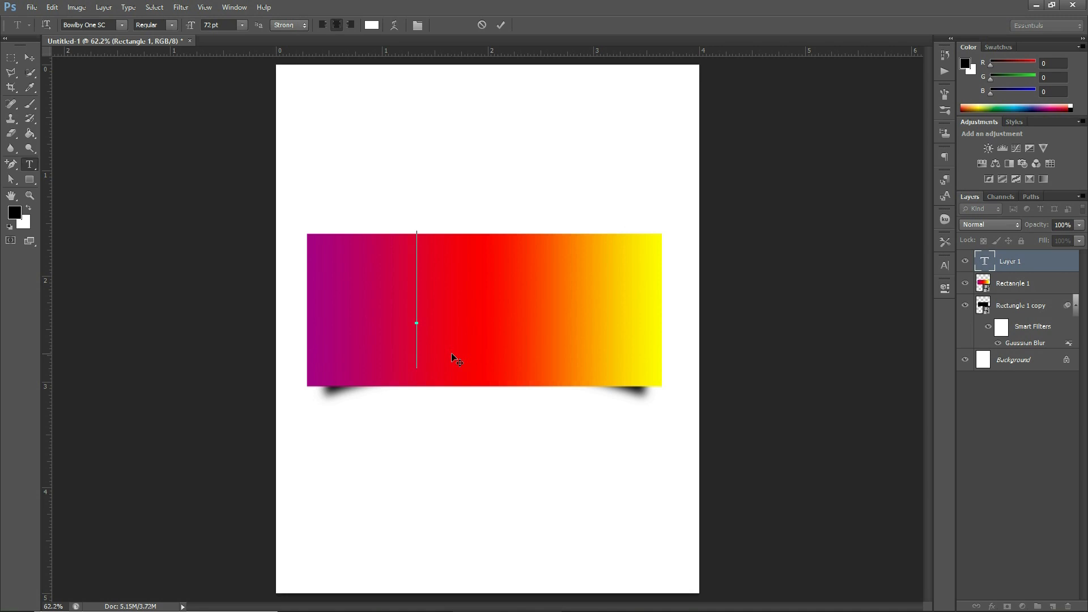
text(THQ)
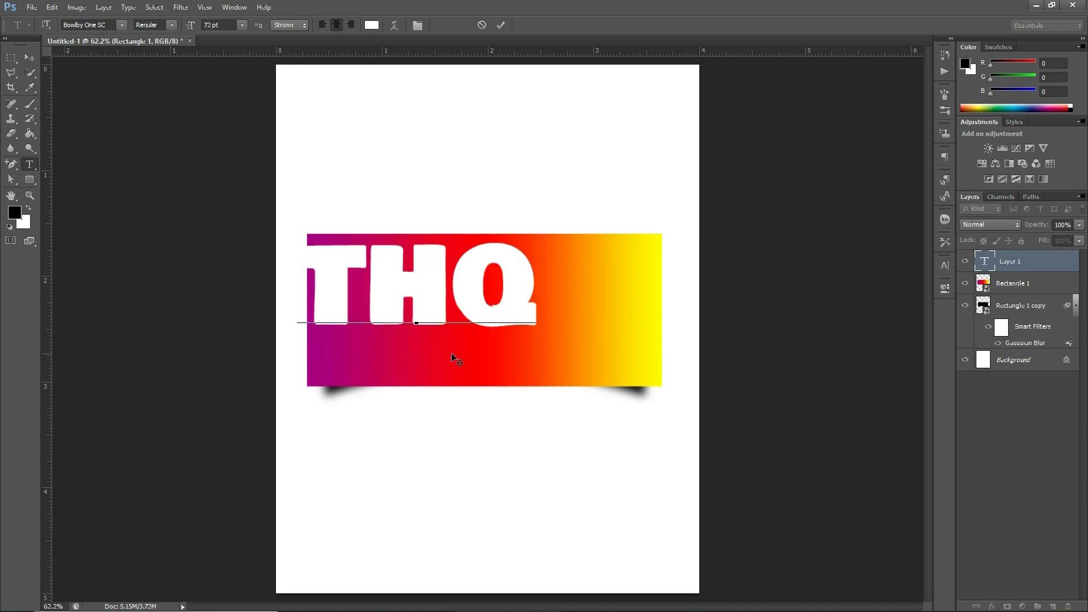
Step: Move the THQ text to the center of the gradient rectangle
click(29, 57)
drag(429, 272, 491, 291)
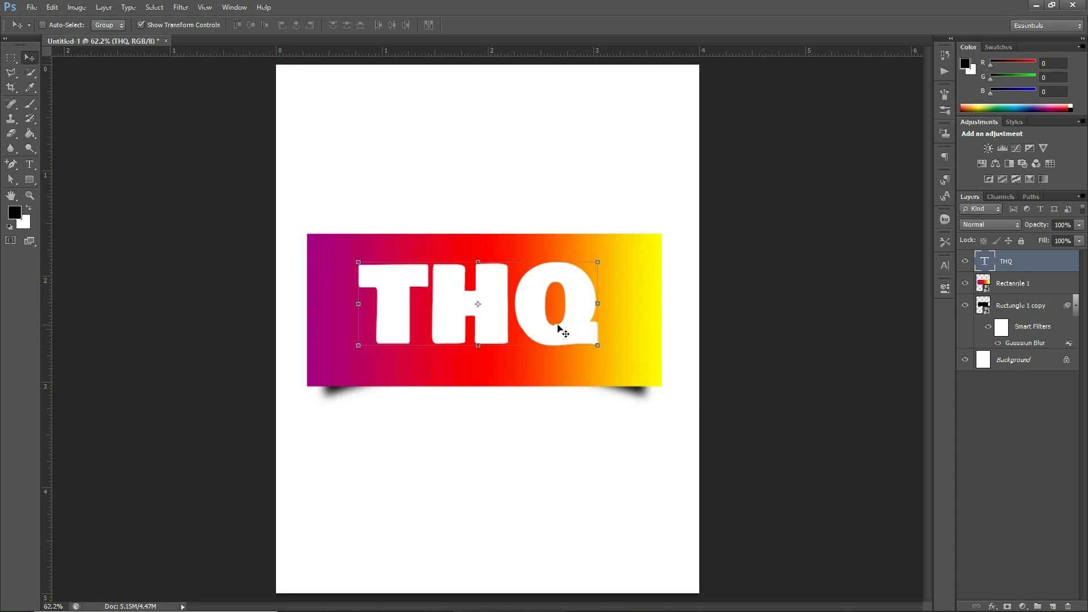
drag(556, 330, 562, 337)
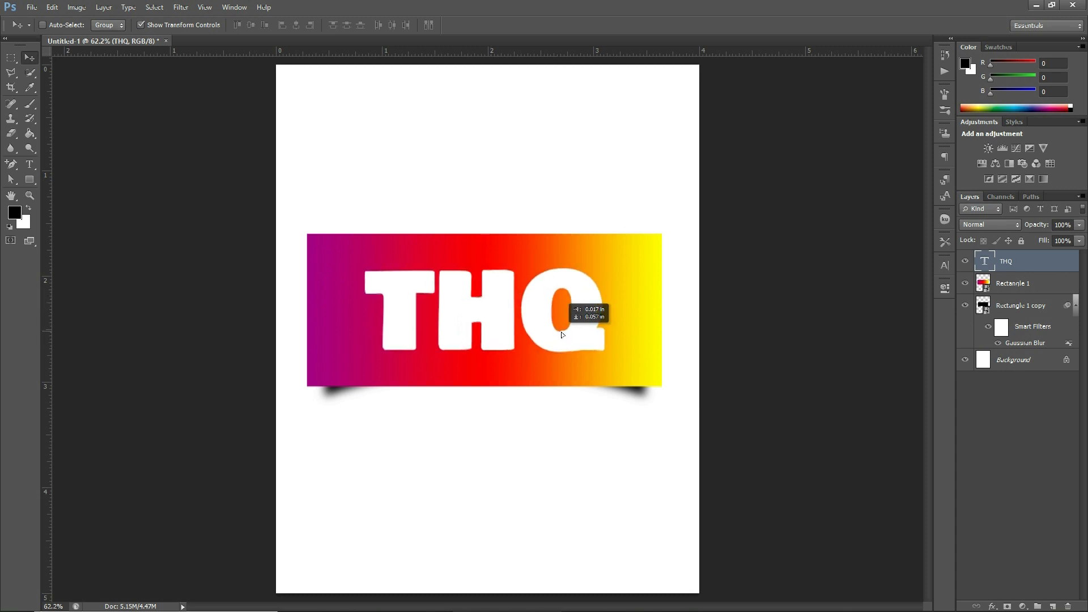
drag(562, 334, 558, 333)
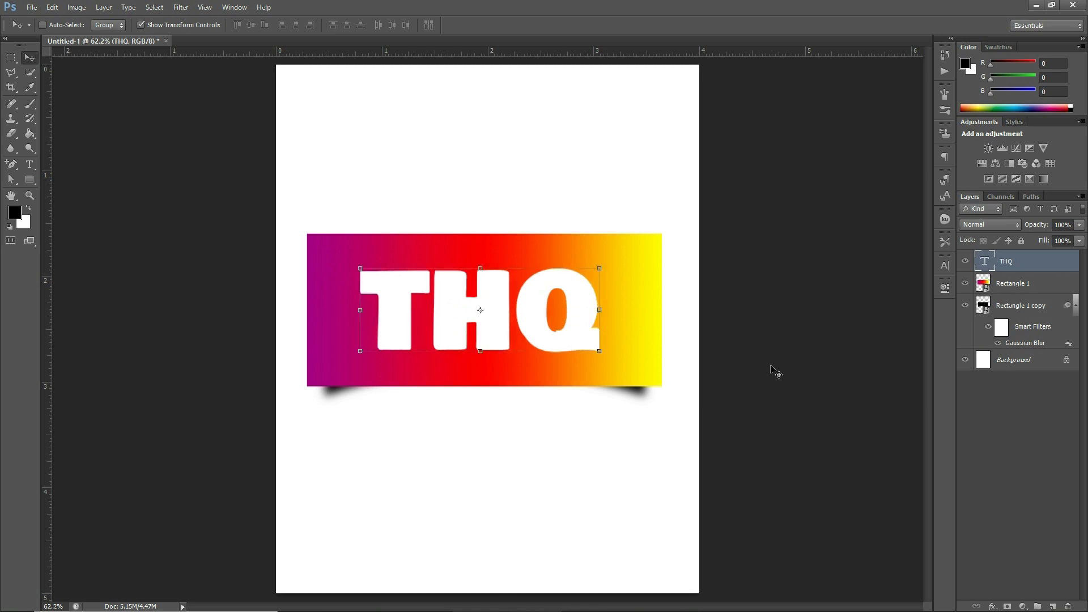
Step: Transform the Rectangle 1 copy shadow to 99.67% width and move it 10 px down beneath the gradient rectangle
click(1029, 361)
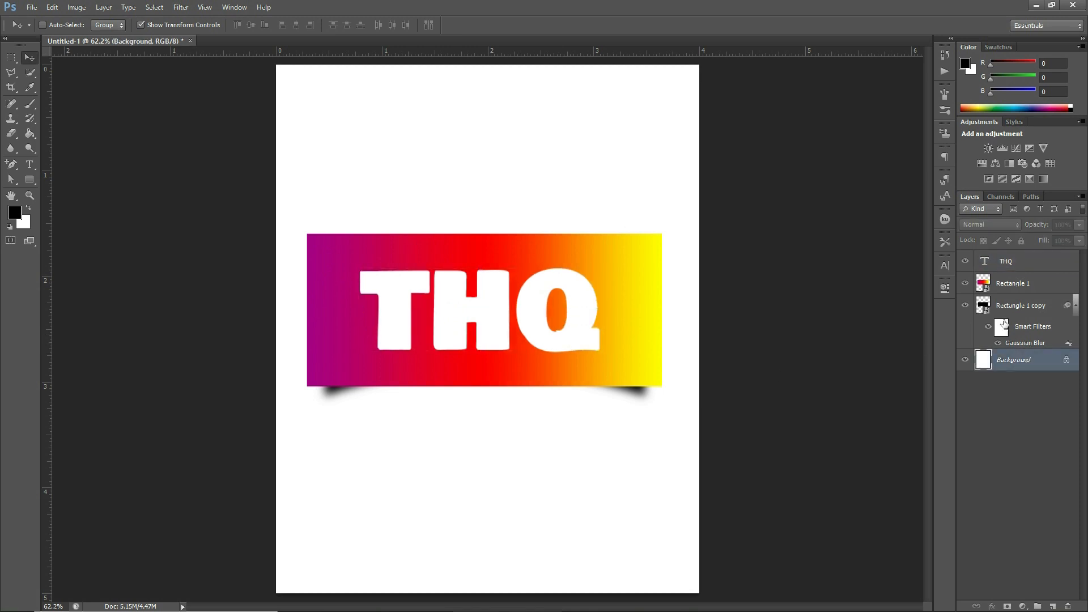
click(1013, 306)
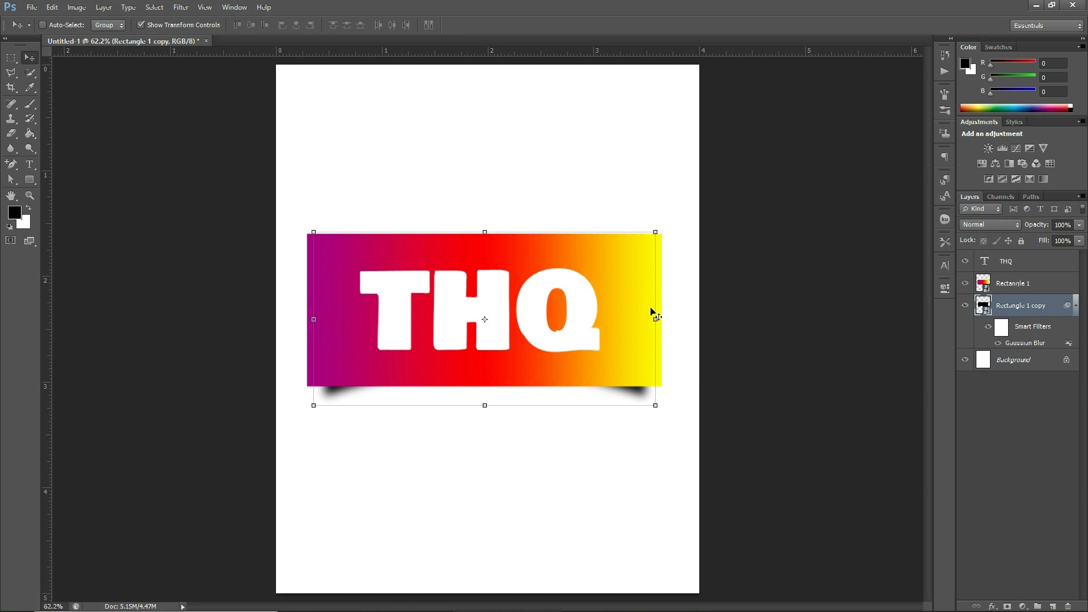
click(655, 320)
click(565, 244)
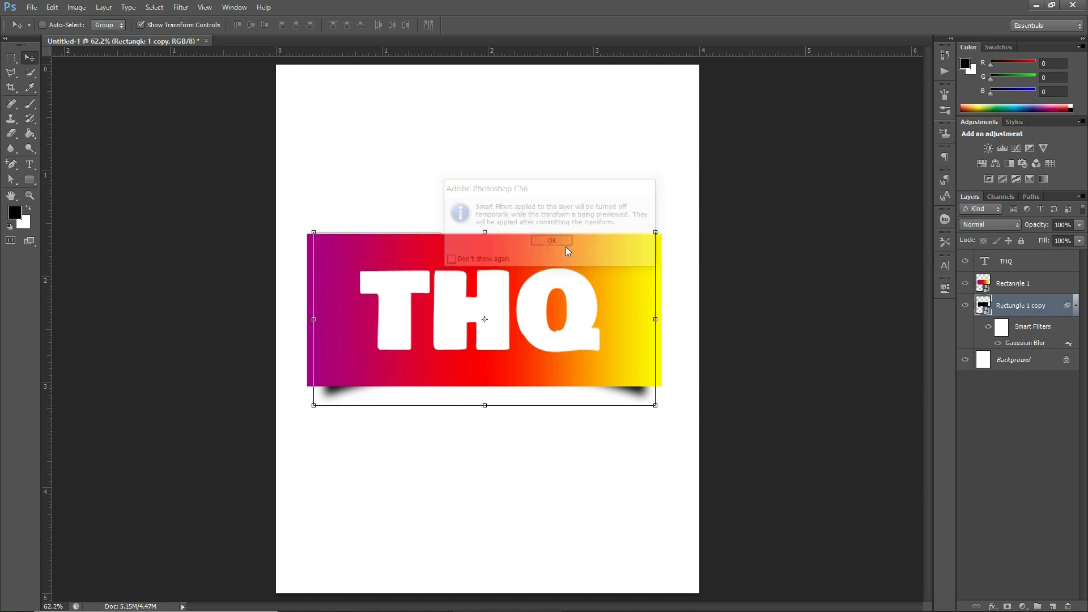
drag(645, 318, 642, 319)
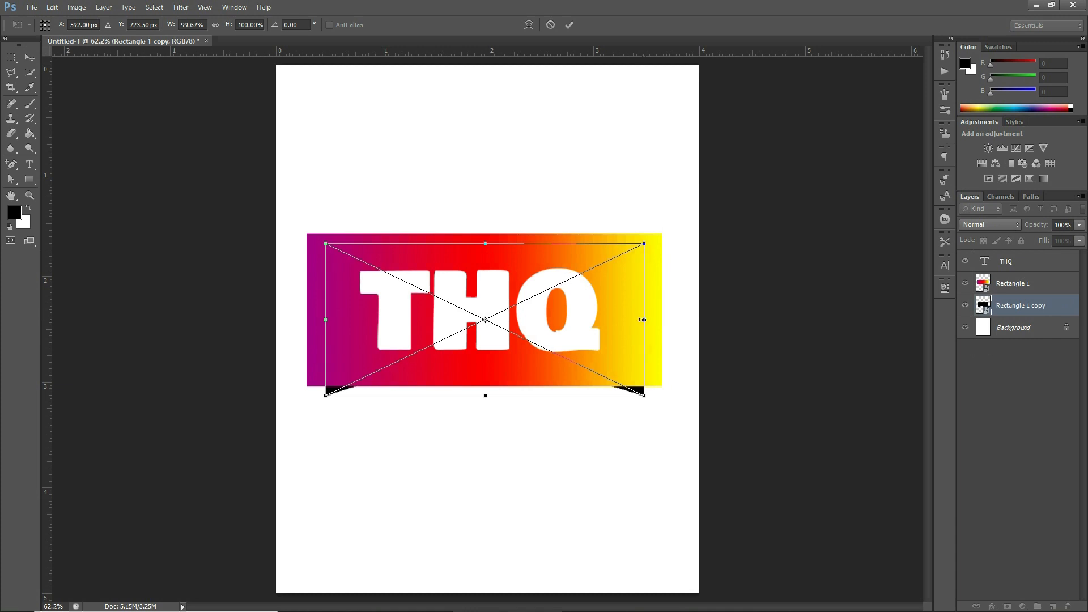
key(shift+Down)
key(Return)
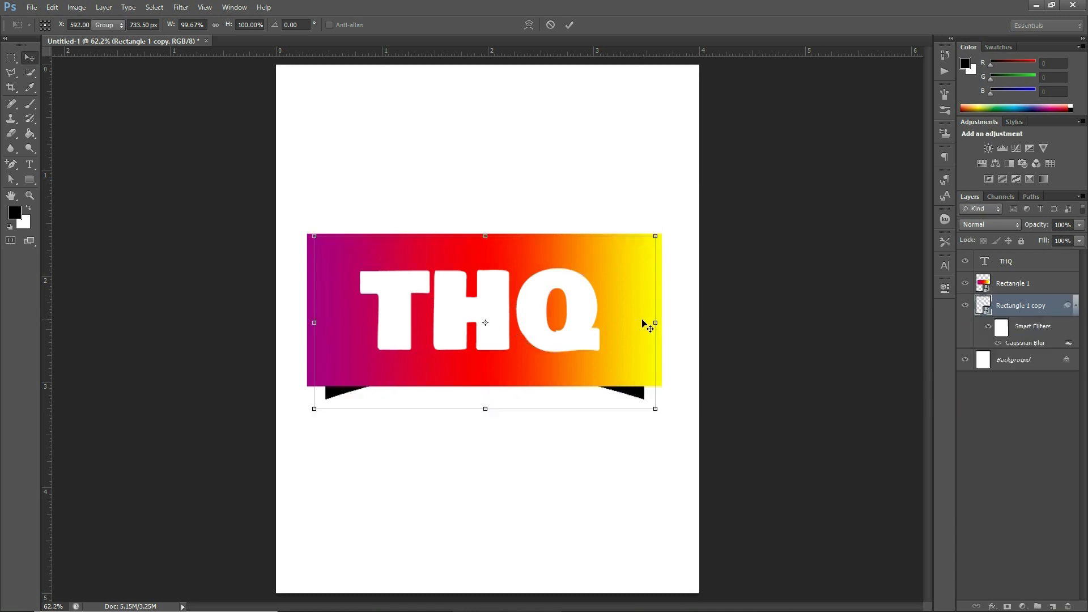
click(1033, 369)
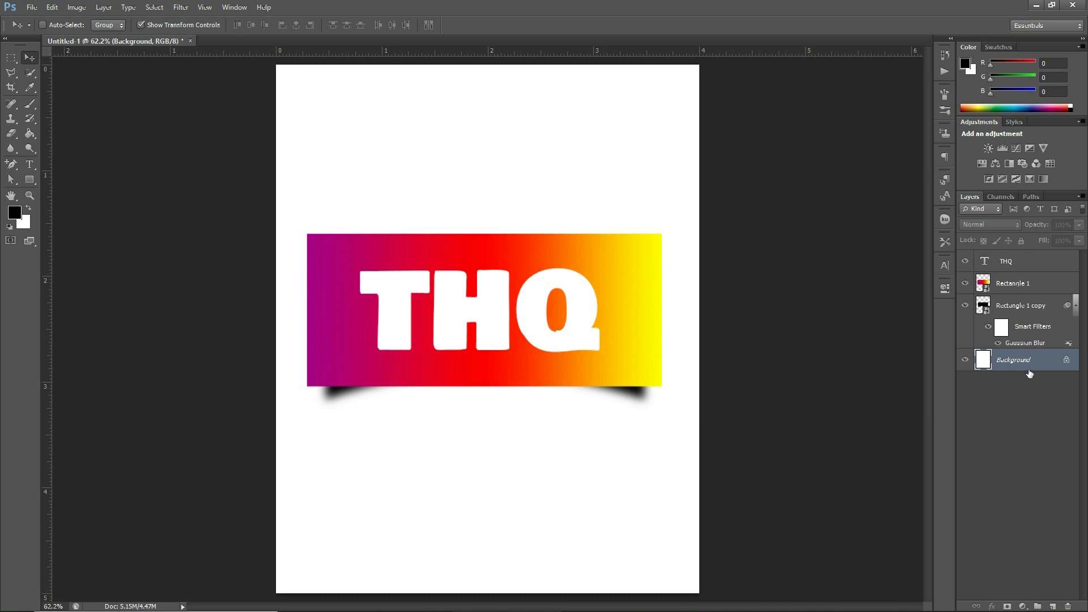
Step: Lower the opacity of the Rectangle 1 copy shadow layer to about 80%, finishing with the Background layer selected
click(1009, 309)
click(1076, 225)
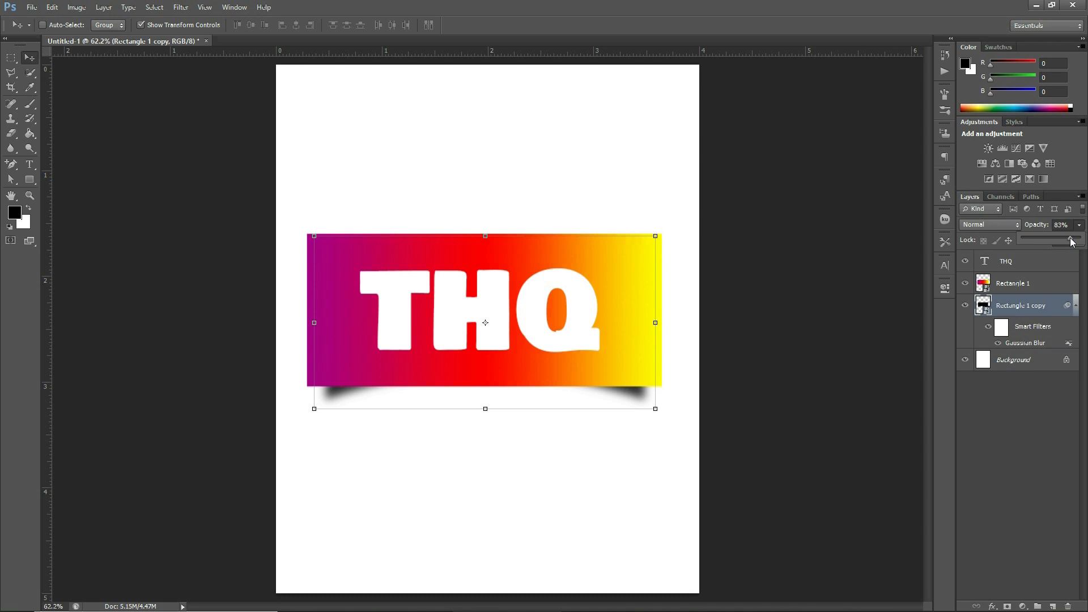
drag(1068, 237, 1066, 237)
click(1027, 363)
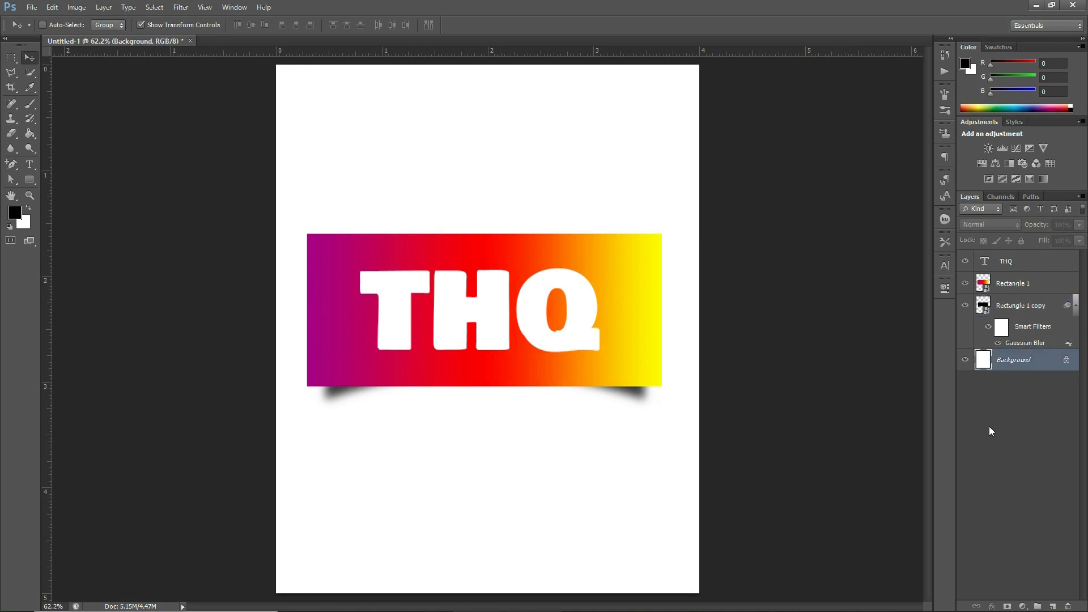